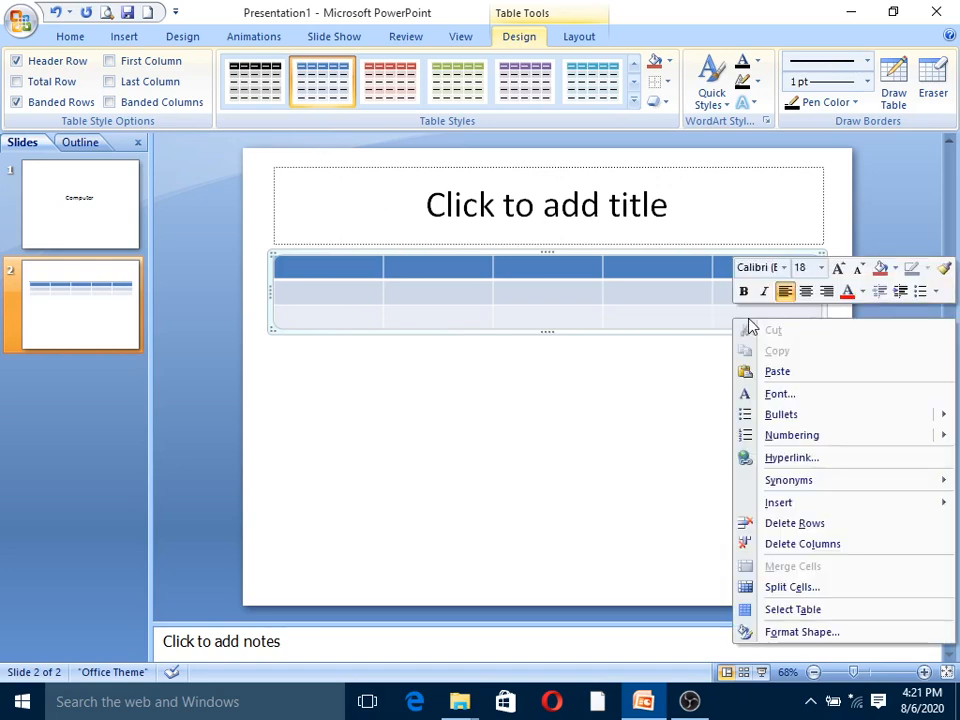
Insert a row below the table's last row and enter the headings Roll and Name in the first two header cells.
{"action": "mouse_move", "coordinate": [757, 510]}
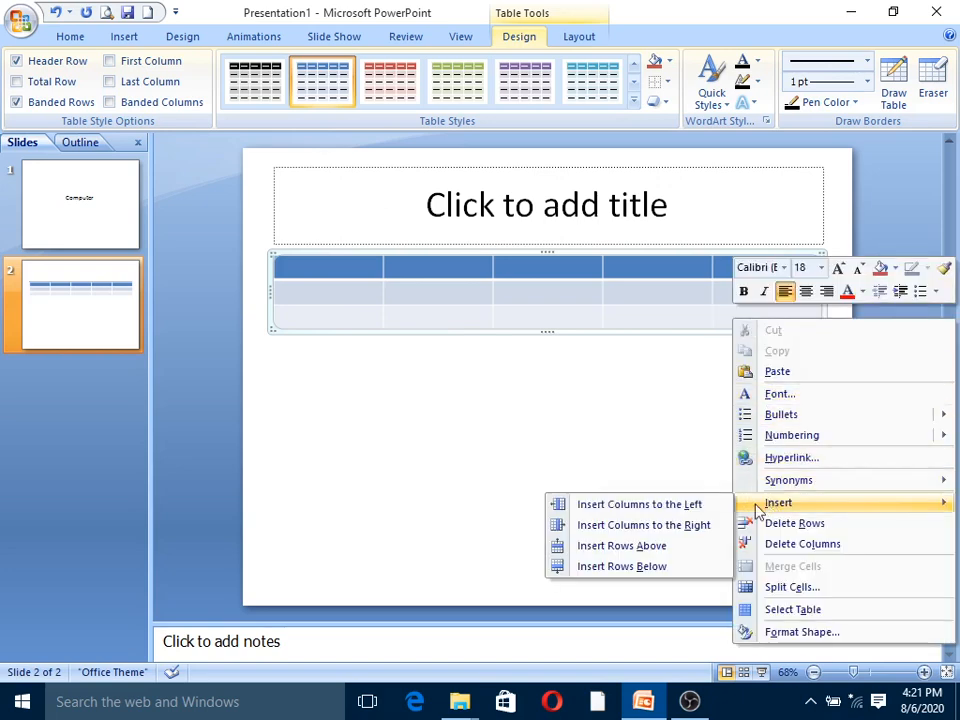
{"action": "left_click", "coordinate": [649, 568]}
{"action": "left_click", "coordinate": [516, 290]}
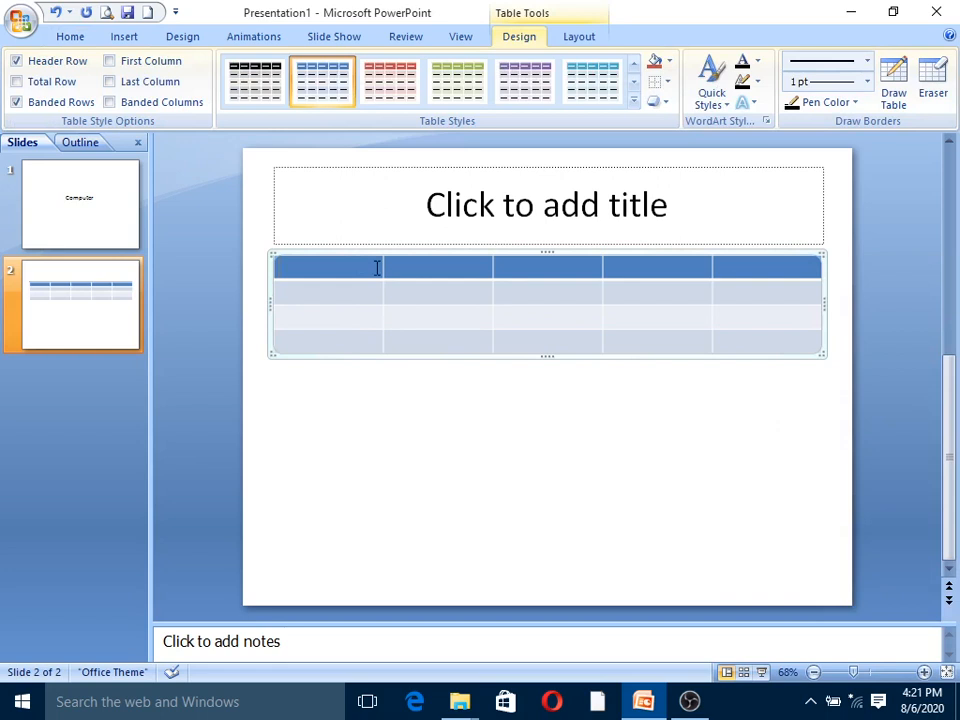
{"action": "type", "text": "ROll"}
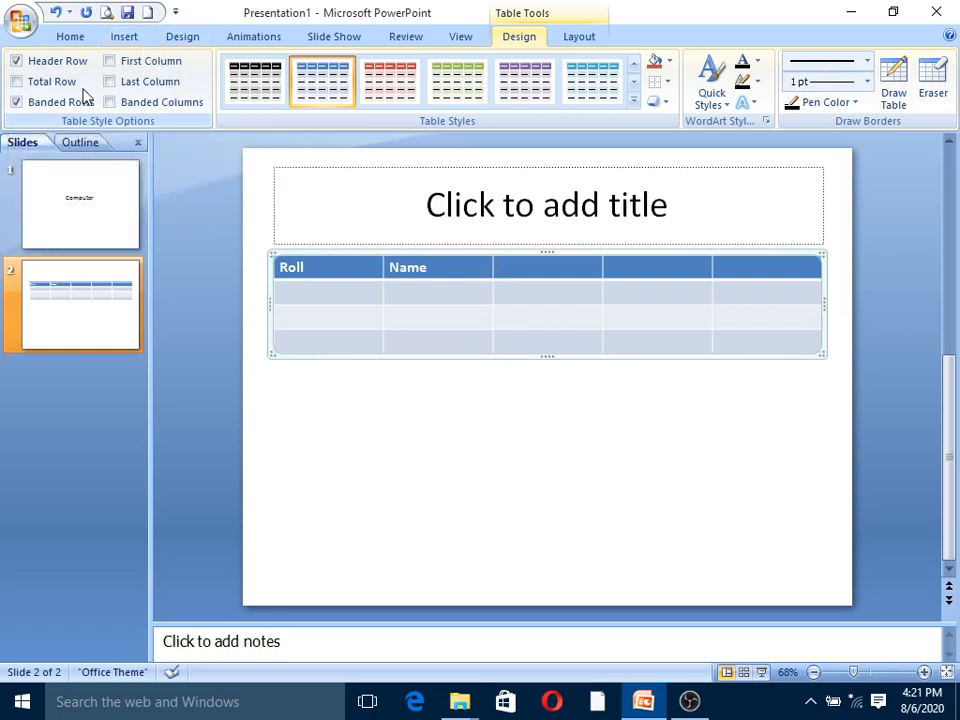
Examine the available table styles, gradient and texture fills, and the border line styles, line weights and pen colors.
{"action": "left_click", "coordinate": [633, 100]}
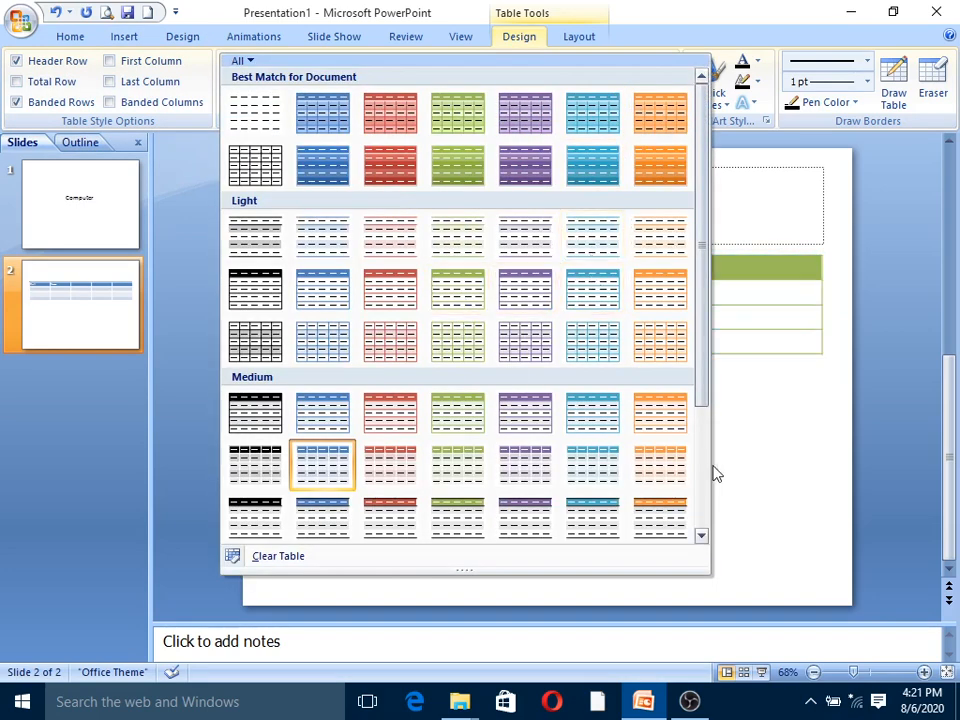
{"action": "left_click", "coordinate": [750, 429]}
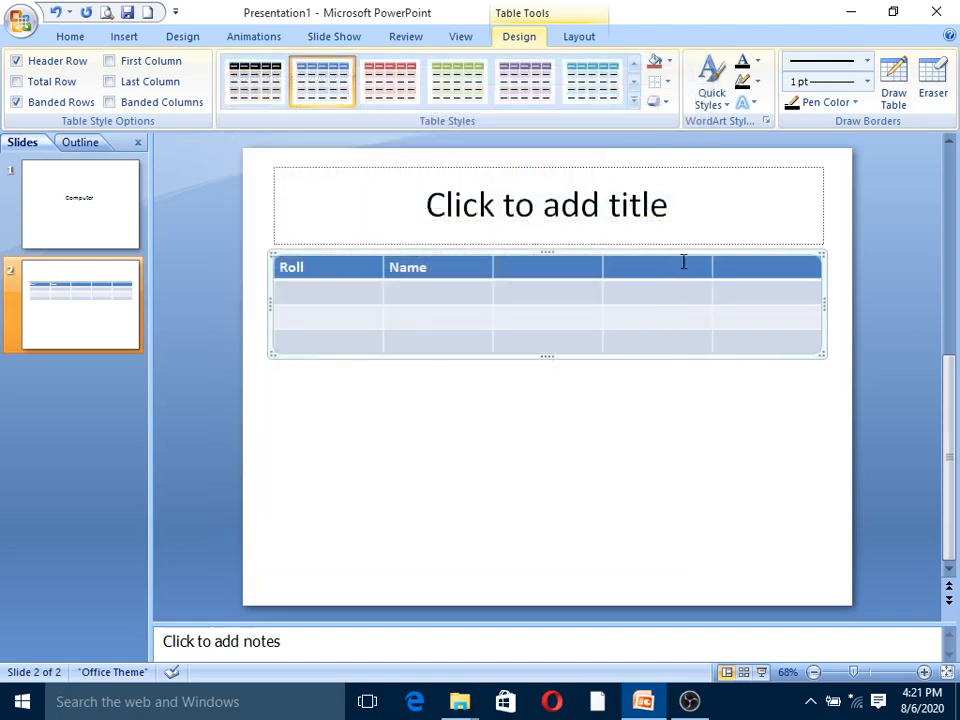
{"action": "left_click", "coordinate": [669, 67]}
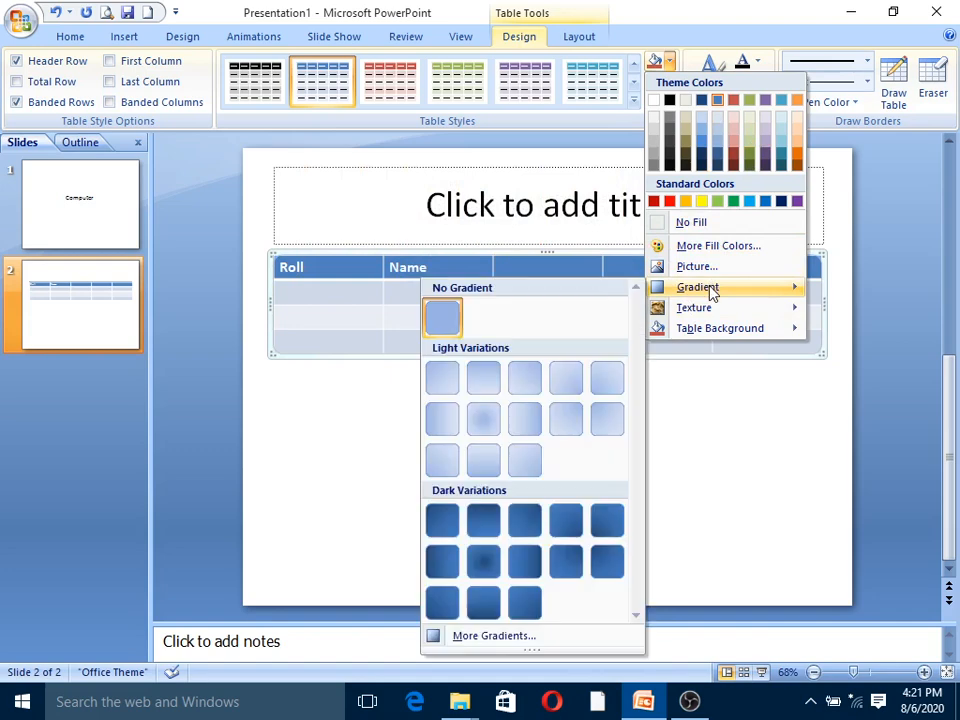
{"action": "mouse_move", "coordinate": [710, 318]}
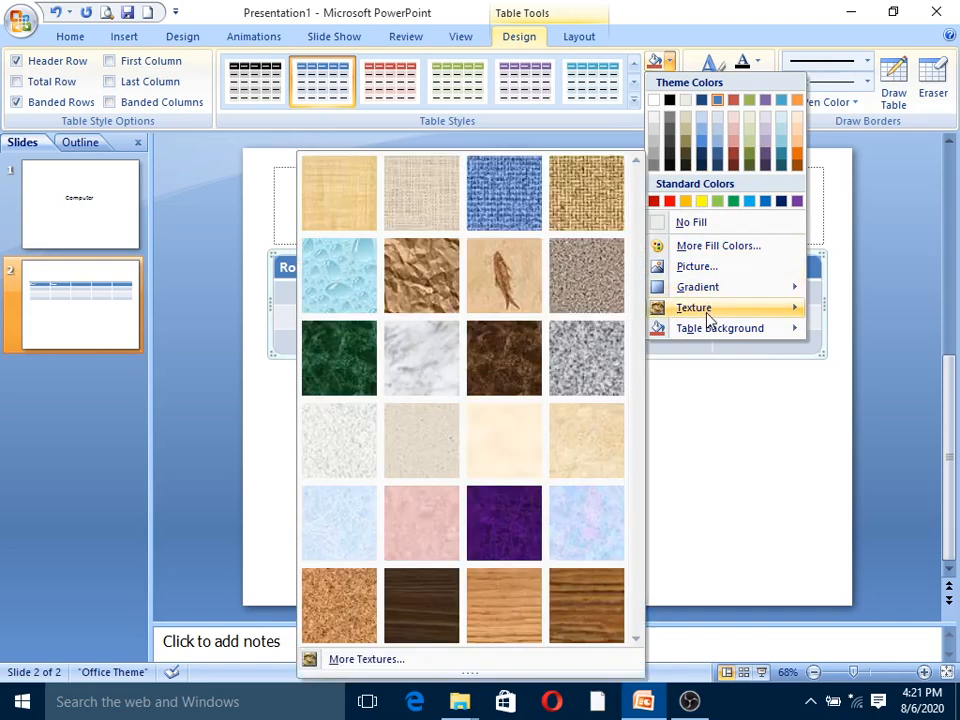
{"action": "left_click", "coordinate": [722, 401]}
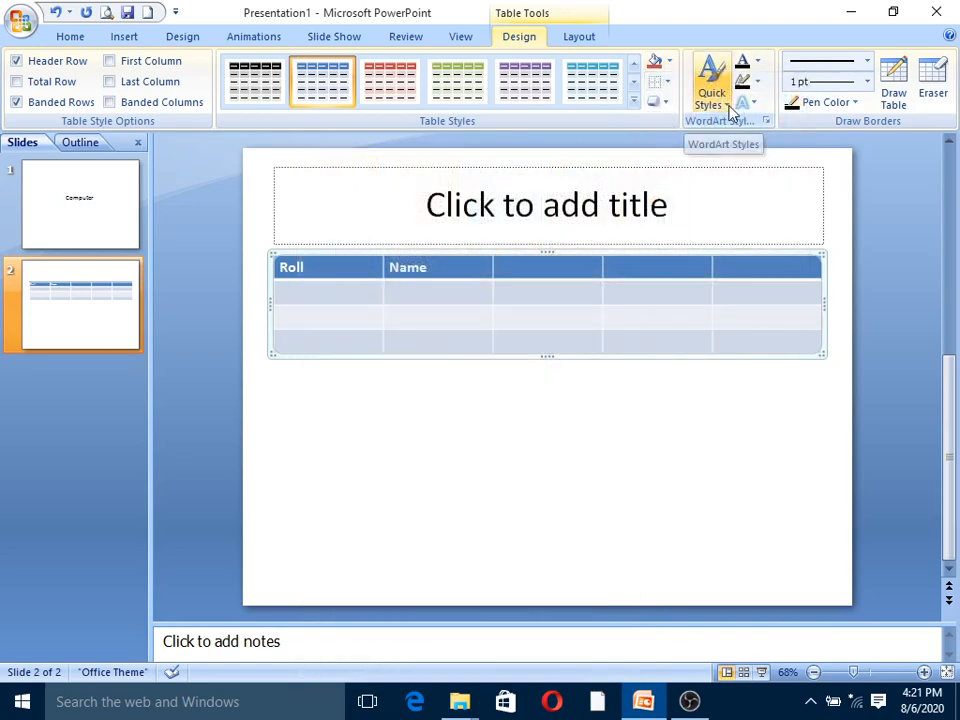
{"action": "left_click", "coordinate": [868, 62]}
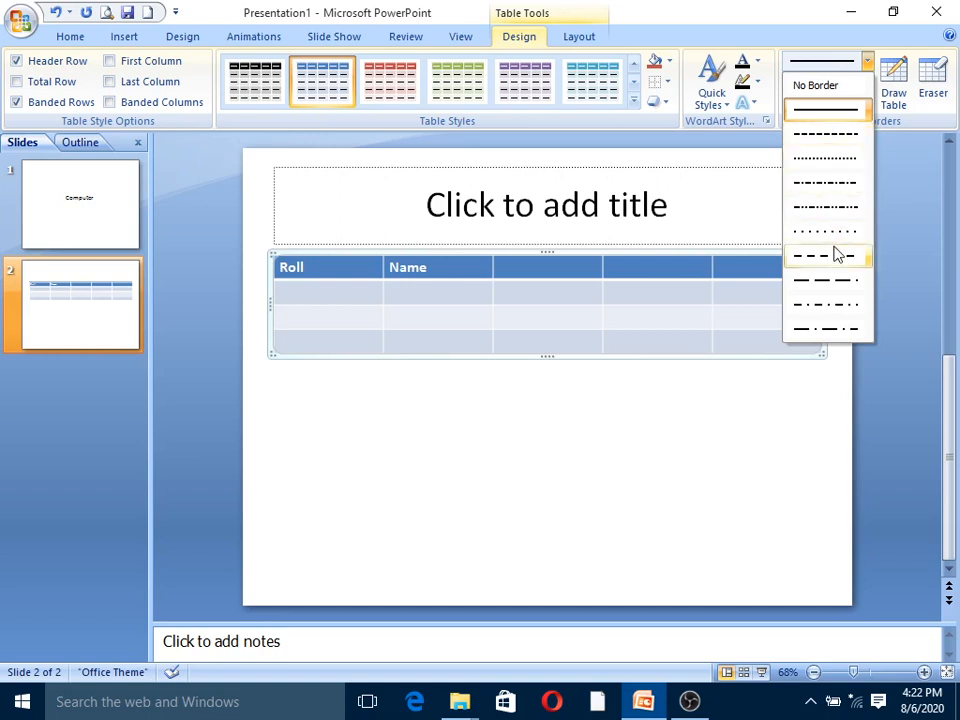
{"action": "left_click", "coordinate": [799, 394]}
{"action": "left_click", "coordinate": [868, 82]}
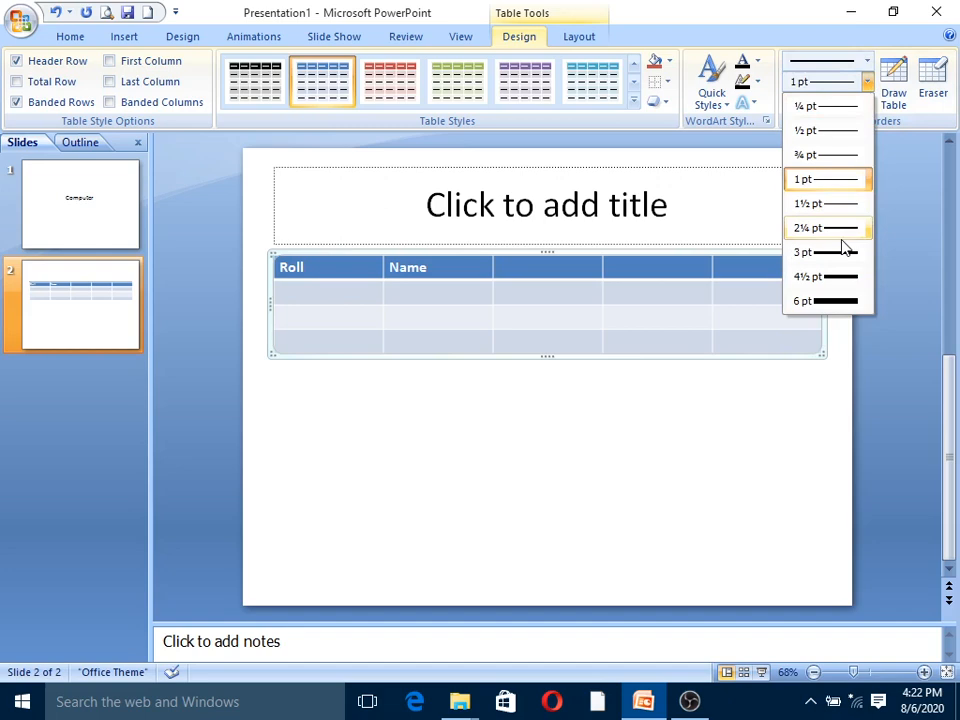
{"action": "left_click", "coordinate": [801, 414]}
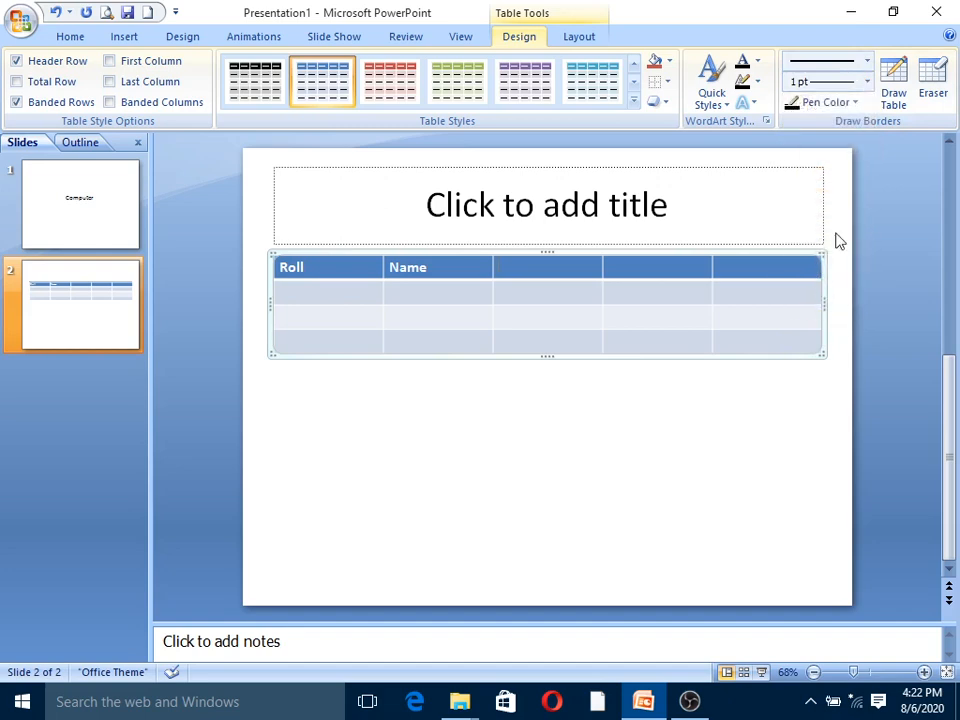
{"action": "left_click", "coordinate": [858, 103]}
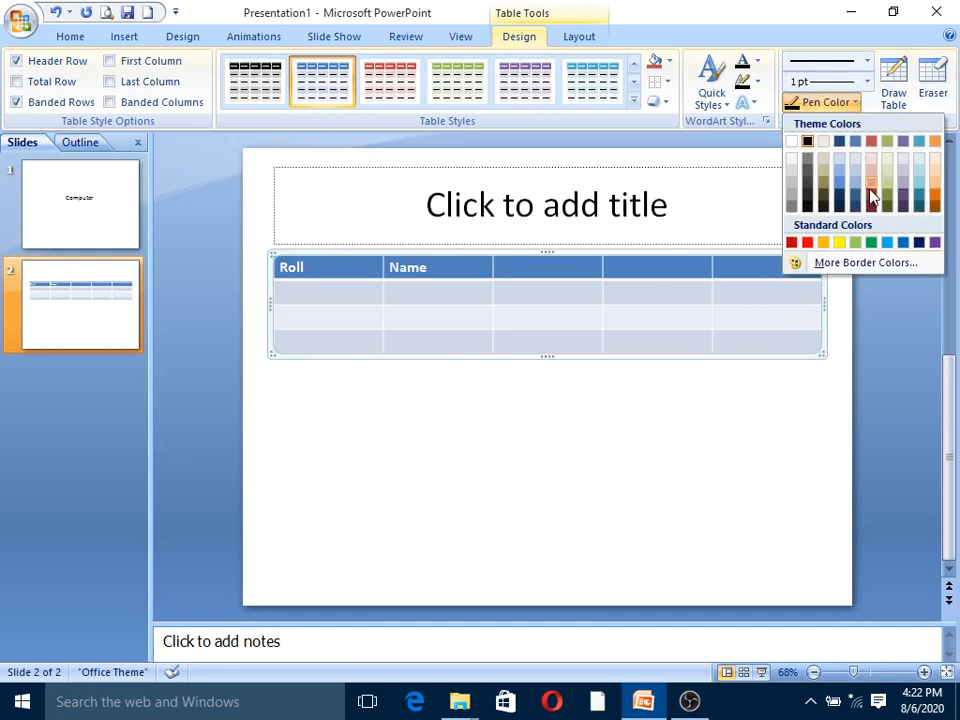
{"action": "left_click", "coordinate": [801, 366]}
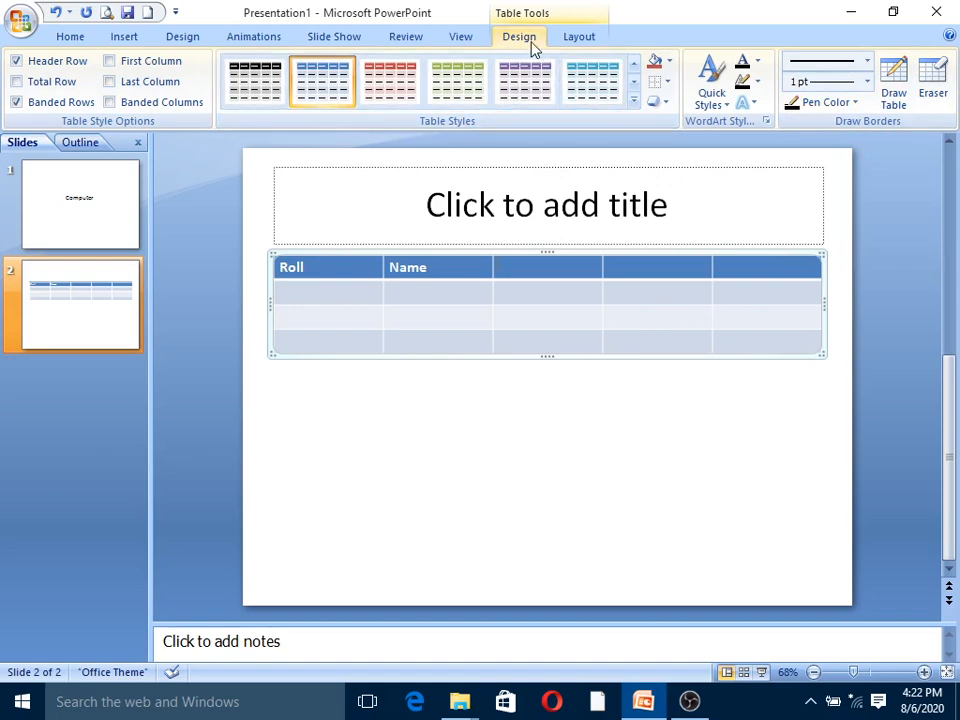
Add a new slide after the table slide and place the cursor in its content placeholder.
{"action": "left_click", "coordinate": [125, 38]}
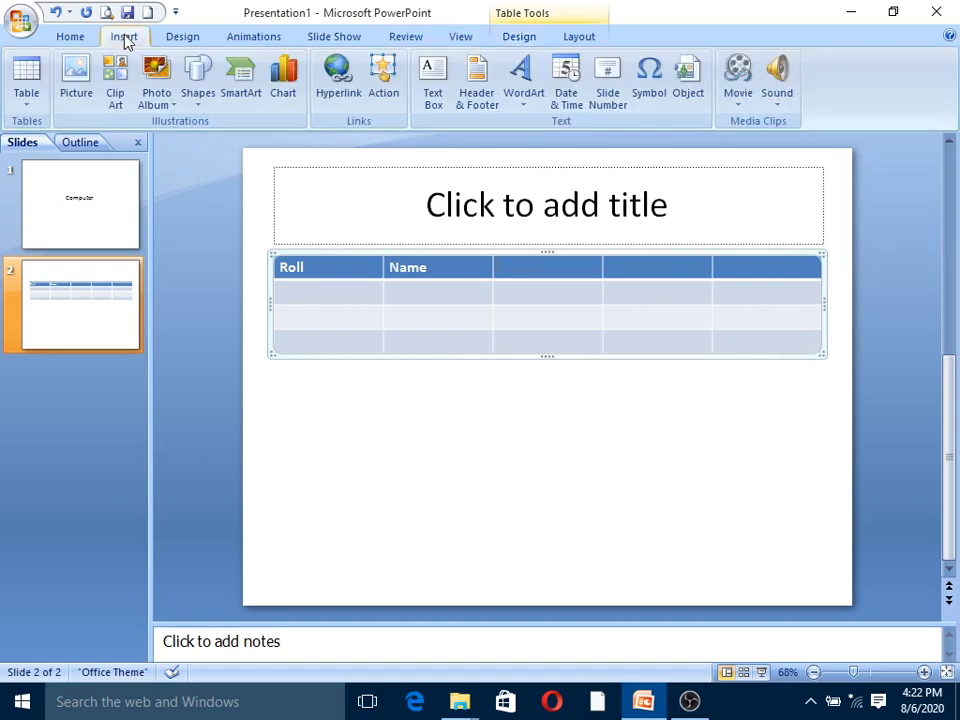
{"action": "left_click", "coordinate": [361, 454]}
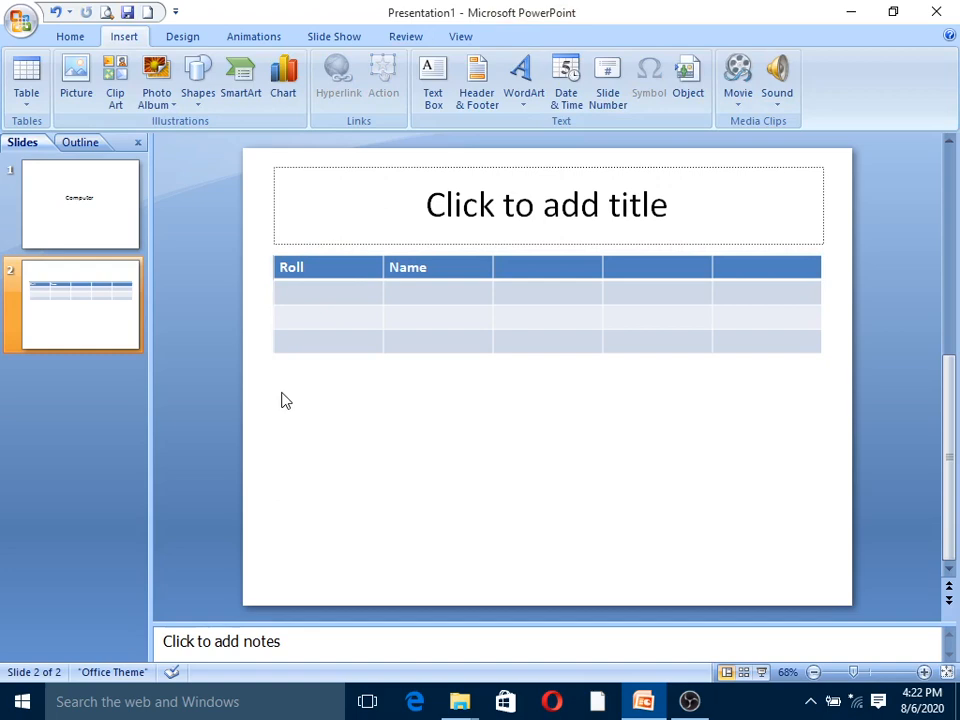
{"action": "key", "text": "ctrl+m"}
{"action": "left_click", "coordinate": [344, 450]}
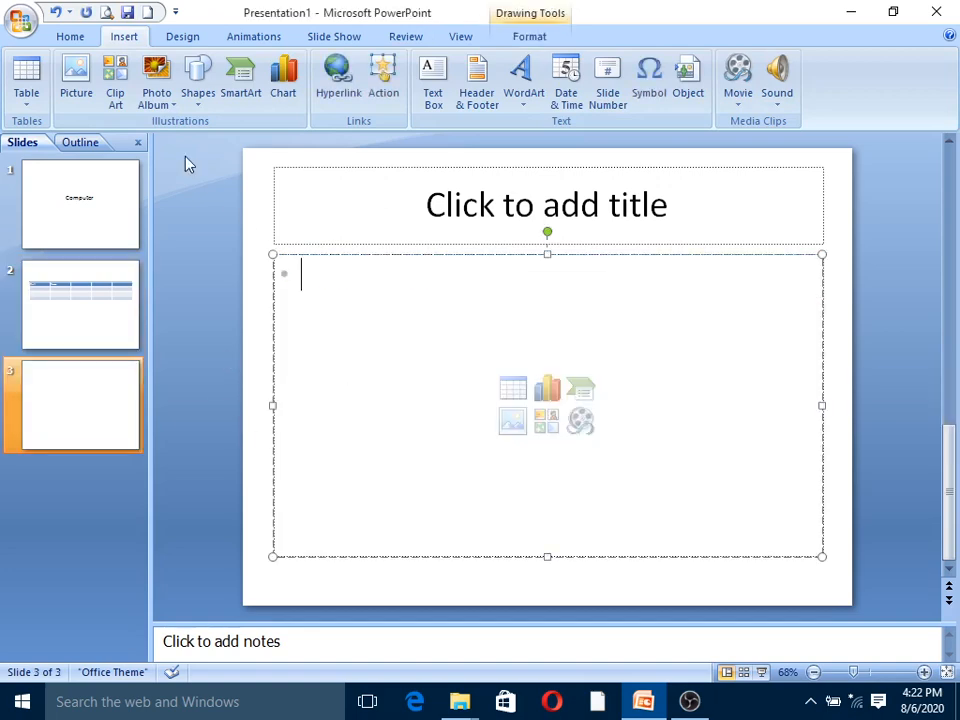
Insert the picture named 1 from the CCC folder into the new slide.
{"action": "left_click", "coordinate": [79, 100]}
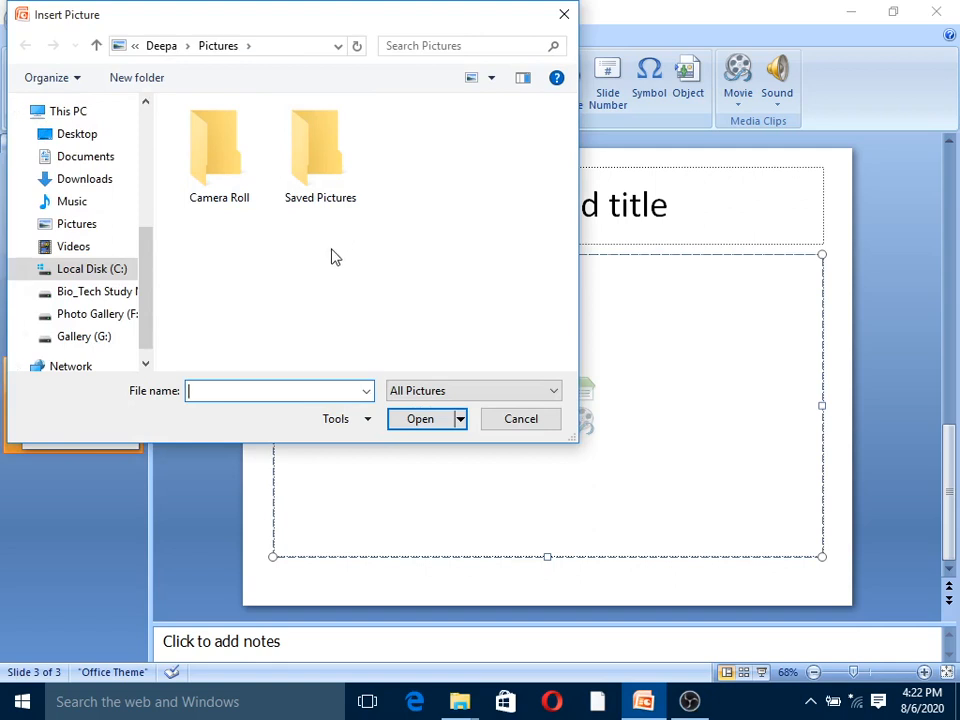
{"action": "left_click_drag", "start_coordinate": [146, 264], "coordinate": [154, 141]}
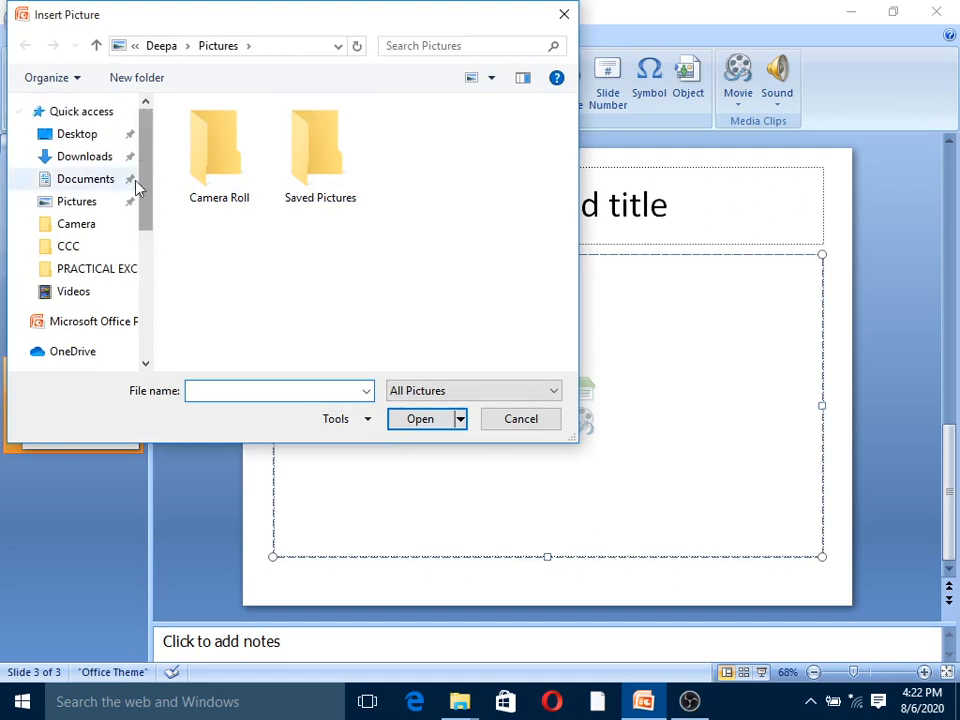
{"action": "left_click", "coordinate": [94, 249]}
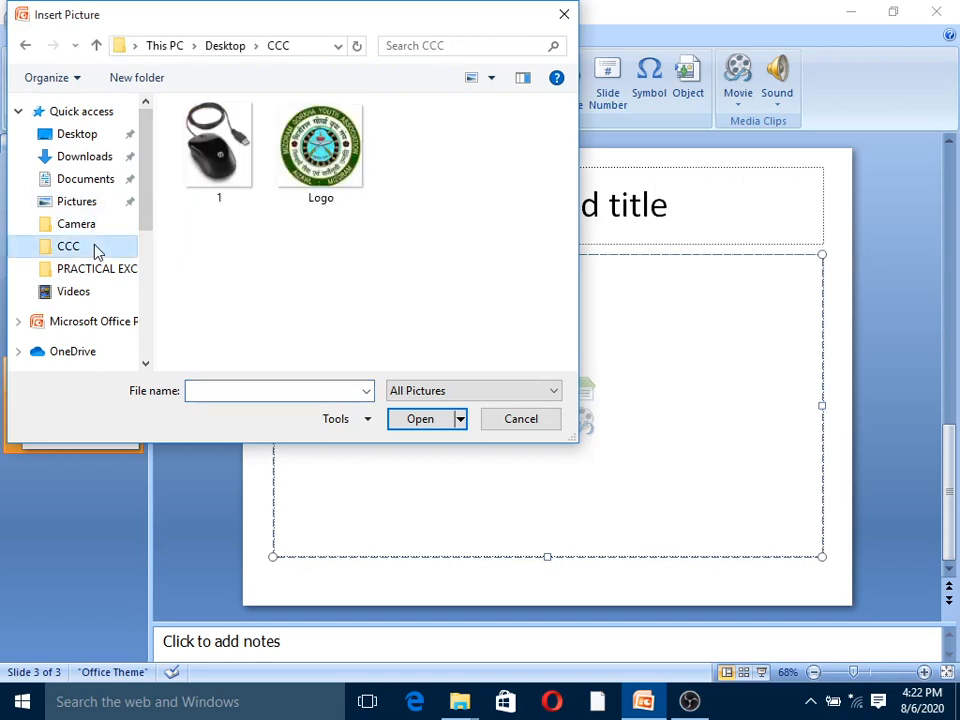
{"action": "left_click", "coordinate": [240, 182]}
{"action": "left_click", "coordinate": [422, 422]}
Resize the mouse picture to about 4.49" high by 3.75" wide and position it below the title placeholder.
{"action": "left_click_drag", "start_coordinate": [612, 320], "coordinate": [685, 300]}
{"action": "left_click_drag", "start_coordinate": [615, 262], "coordinate": [593, 315]}
{"action": "left_click_drag", "start_coordinate": [661, 547], "coordinate": [675, 564]}
{"action": "left_click_drag", "start_coordinate": [455, 428], "coordinate": [440, 428]}
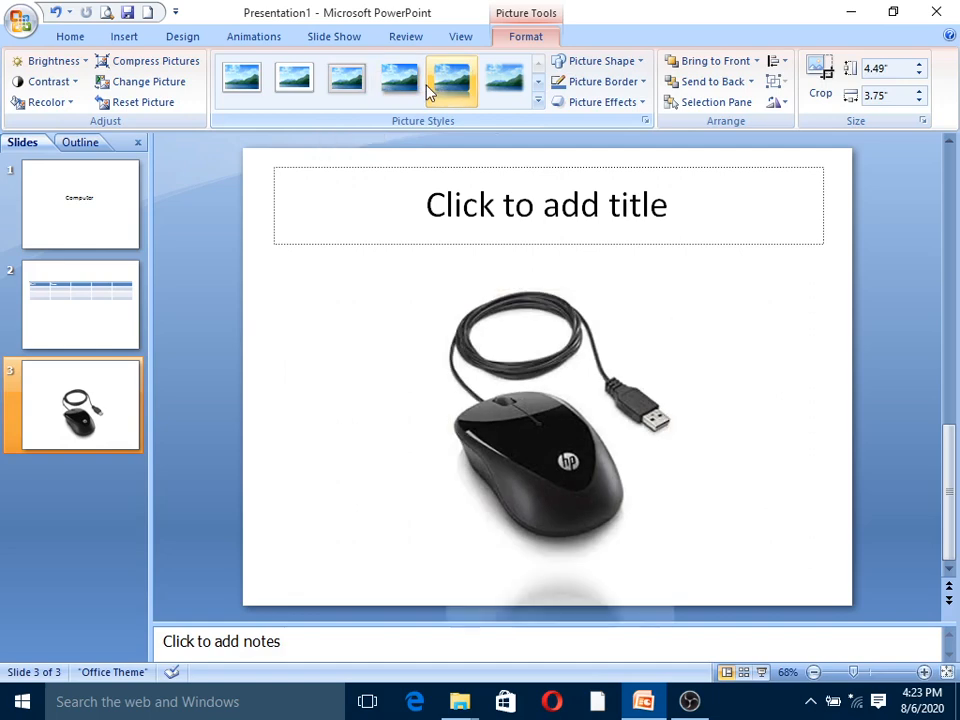
Apply the tilted picture style with rounded corners and a beveled edge to the mouse picture, keeping the picture selected.
{"action": "left_click", "coordinate": [538, 101]}
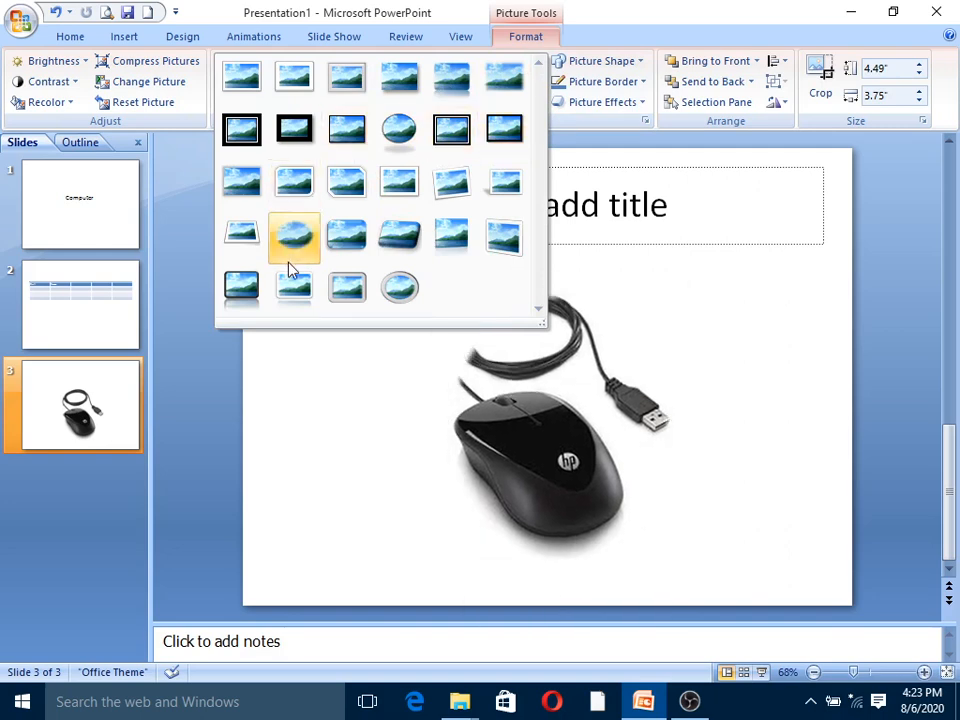
{"action": "left_click", "coordinate": [405, 252]}
{"action": "left_click", "coordinate": [700, 326]}
{"action": "left_click", "coordinate": [587, 292]}
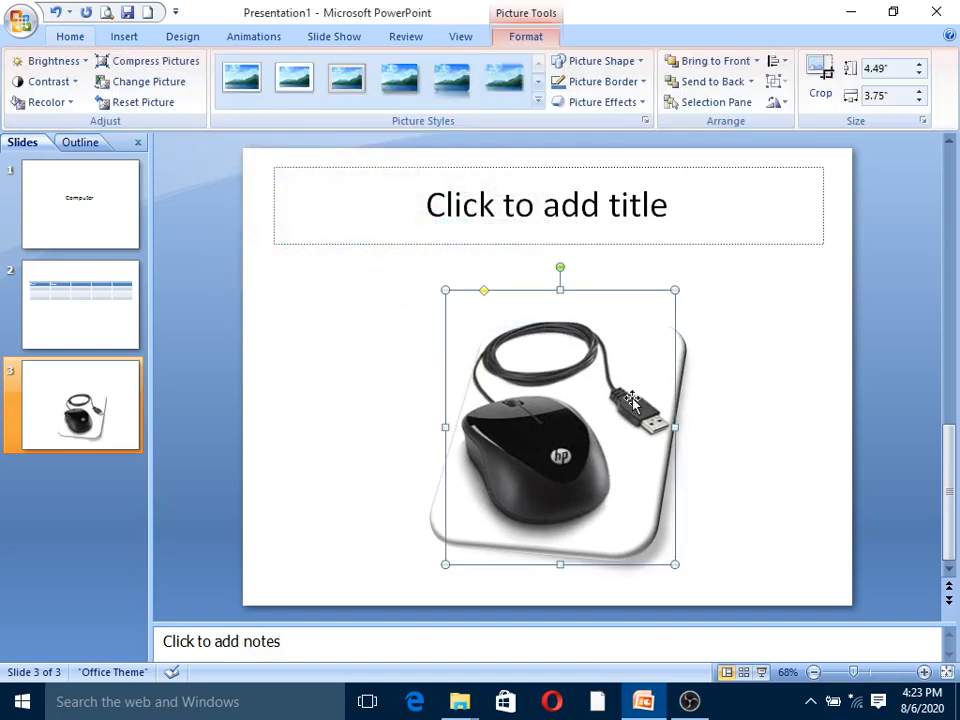
{"action": "left_click", "coordinate": [642, 104]}
{"action": "mouse_move", "coordinate": [626, 154]}
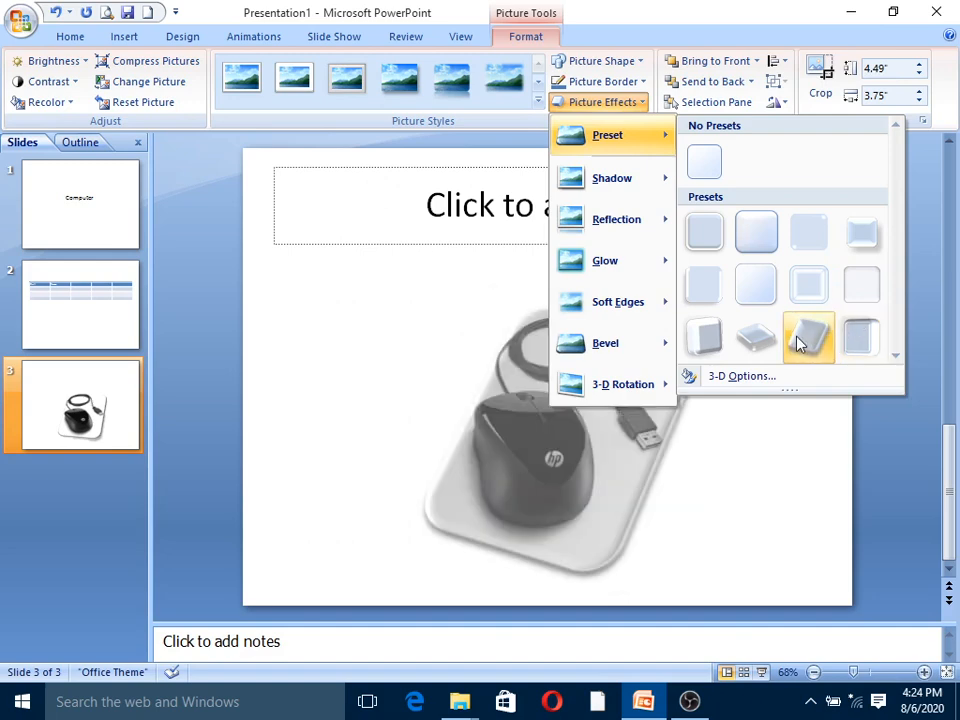
{"action": "mouse_move", "coordinate": [648, 278]}
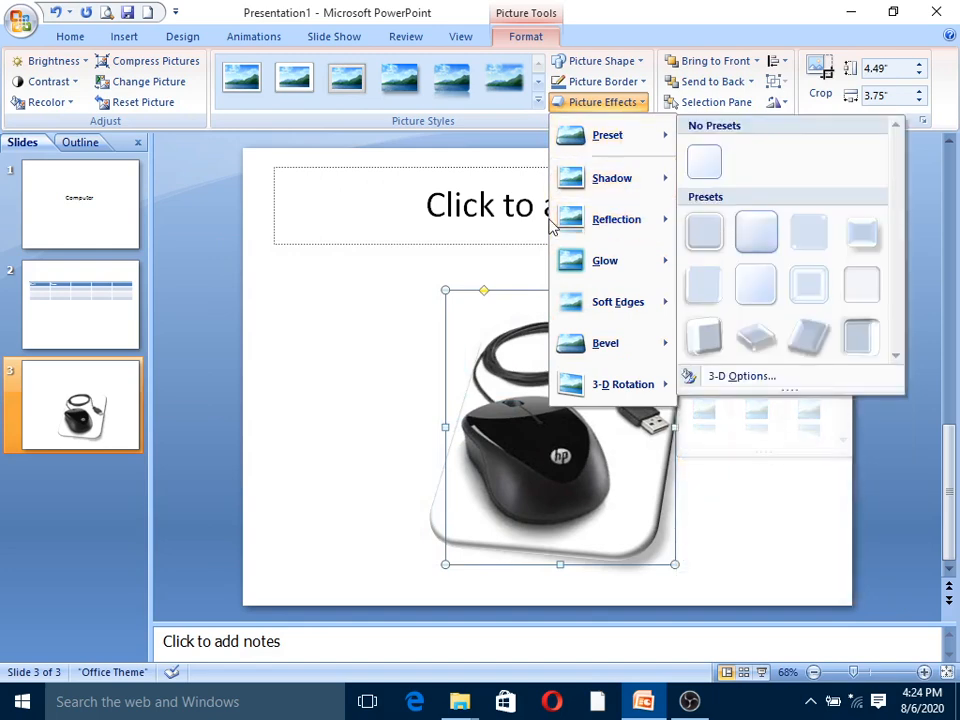
{"action": "left_click", "coordinate": [780, 497]}
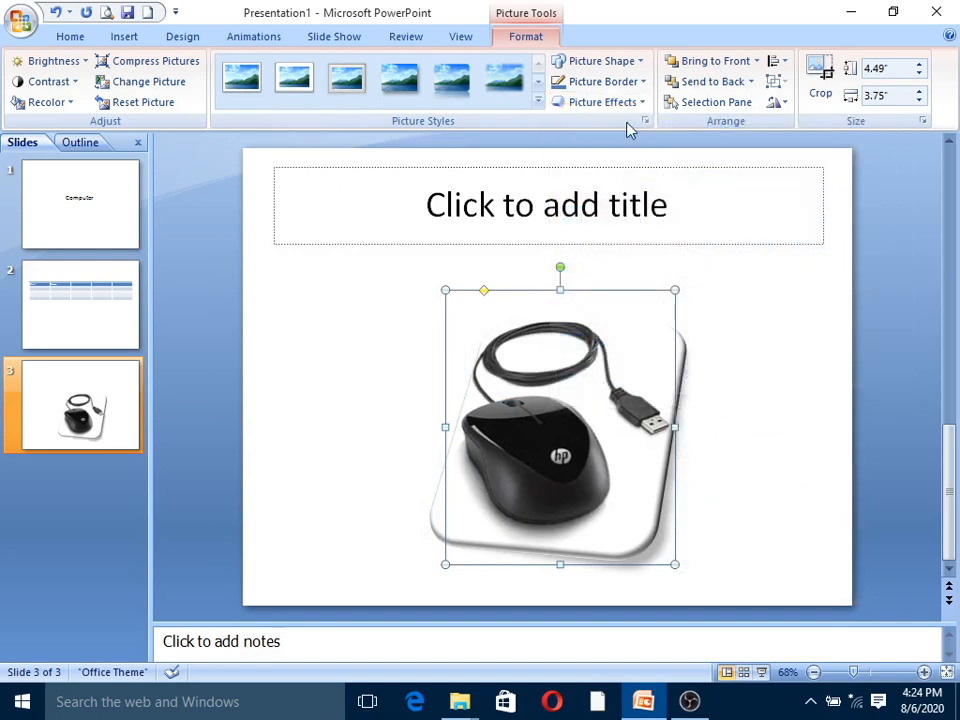